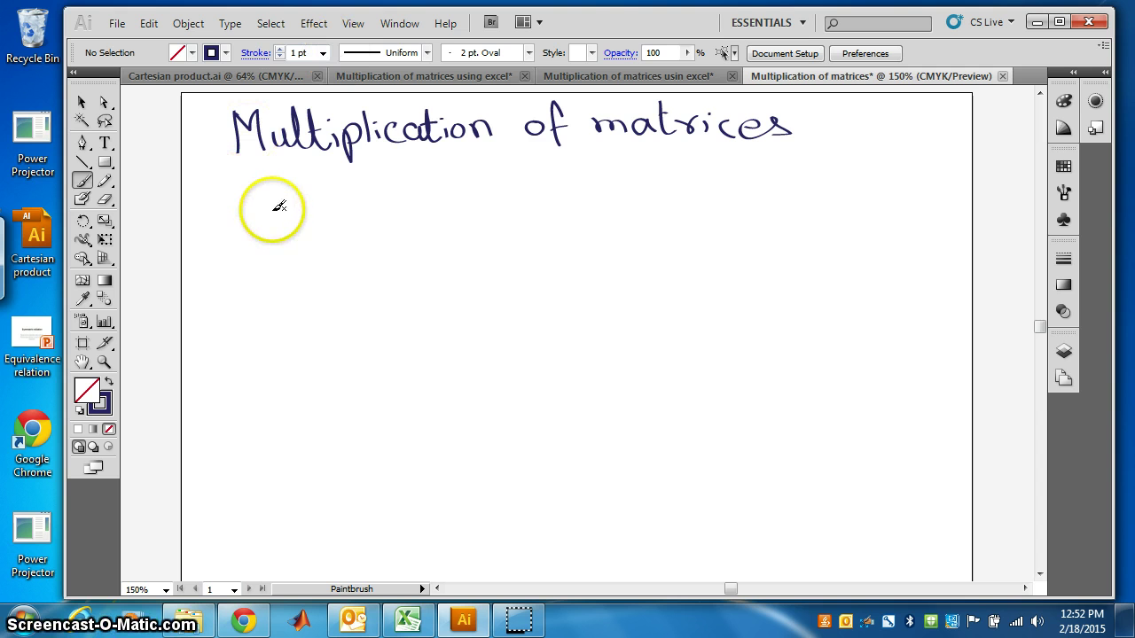
Handwrite [A] with subscript m×n and [B] with subscript n×p side by side beneath the title using the Paintbrush
mouse_move(291, 245)
mouse_down()
mouse_move(289, 213)
mouse_move(300, 238)
mouse_up()
mouse_move(278, 189)
mouse_down()
mouse_move(266, 198)
mouse_move(262, 251)
mouse_move(283, 257)
mouse_up()
mouse_move(312, 194)
mouse_down()
mouse_move(323, 252)
mouse_move(443, 257)
mouse_up()
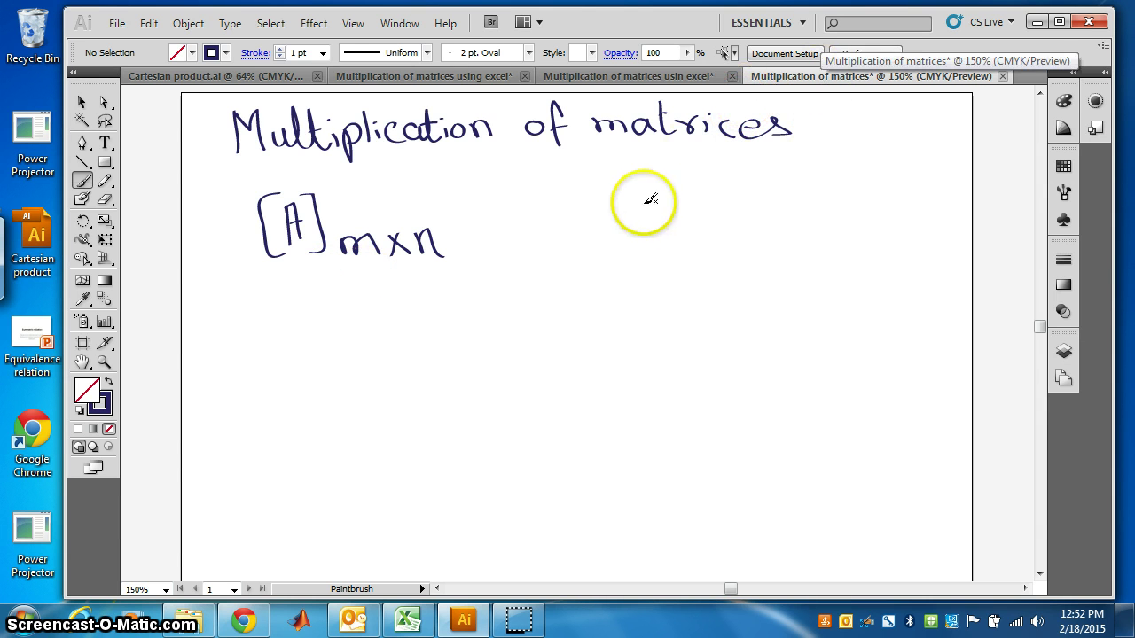
mouse_move(637, 186)
mouse_down()
mouse_move(641, 248)
mouse_move(648, 223)
mouse_move(666, 221)
mouse_move(648, 228)
mouse_up()
mouse_move(665, 186)
mouse_down()
mouse_move(690, 184)
mouse_move(679, 235)
mouse_move(735, 218)
mouse_move(739, 243)
mouse_up()
drag(752, 226, 774, 240)
mouse_move(776, 219)
mouse_down()
mouse_move(753, 235)
mouse_move(809, 233)
mouse_up()
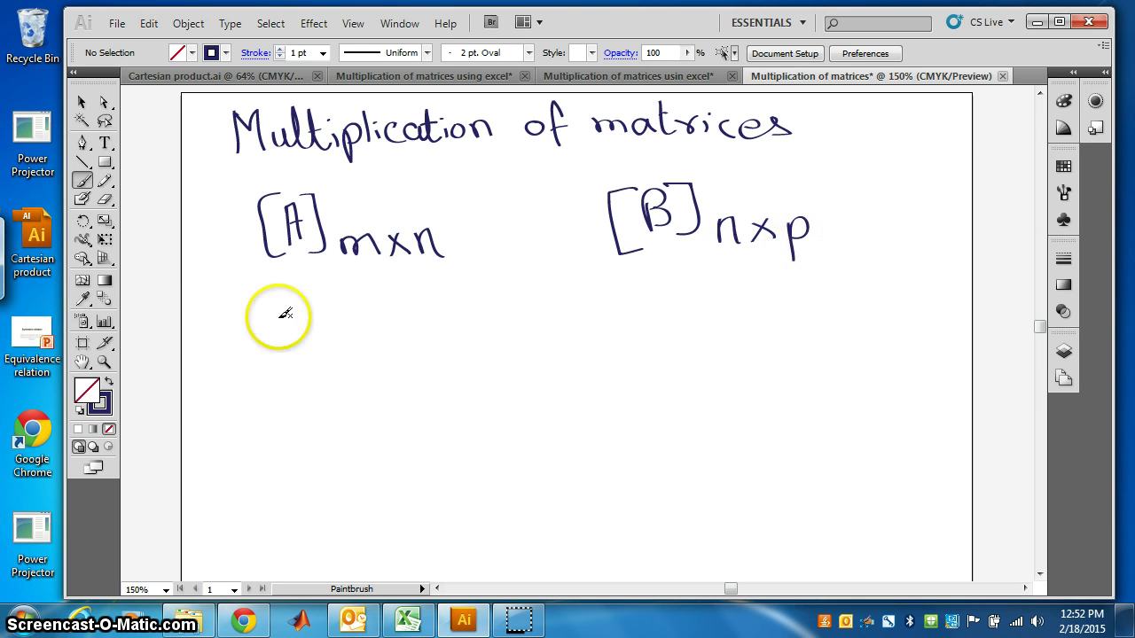
Handwrite the product [A×B] with subscript m×p below matrix A
mouse_move(266, 355)
mouse_down()
mouse_move(273, 319)
mouse_move(340, 330)
mouse_move(328, 349)
mouse_up()
drag(355, 307, 357, 363)
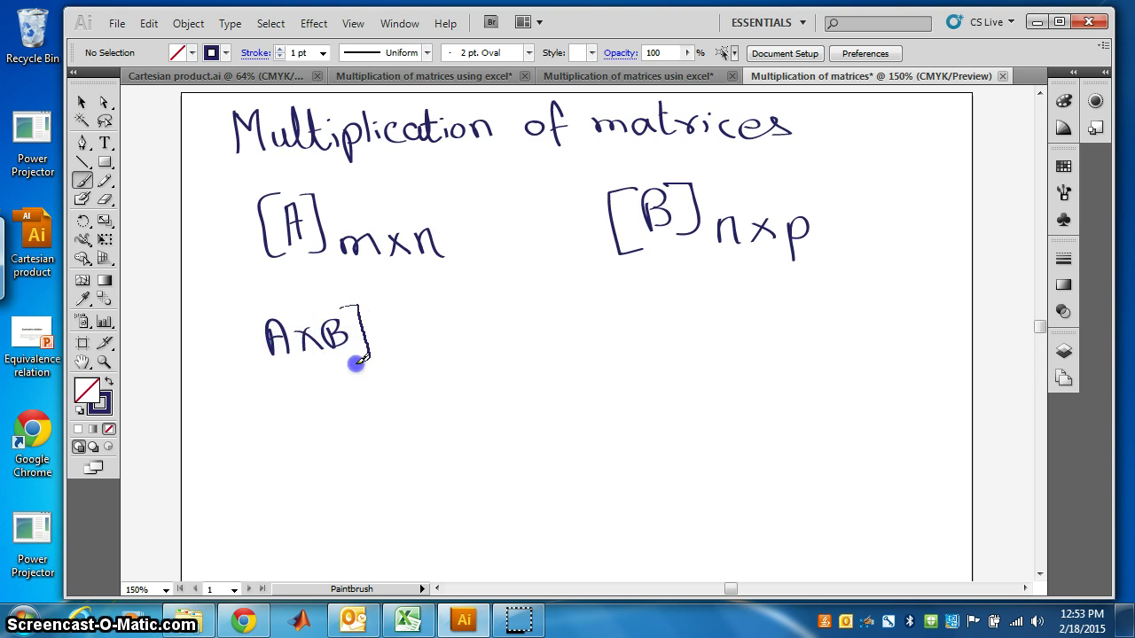
mouse_move(269, 309)
mouse_down()
mouse_move(242, 311)
mouse_move(265, 371)
mouse_up()
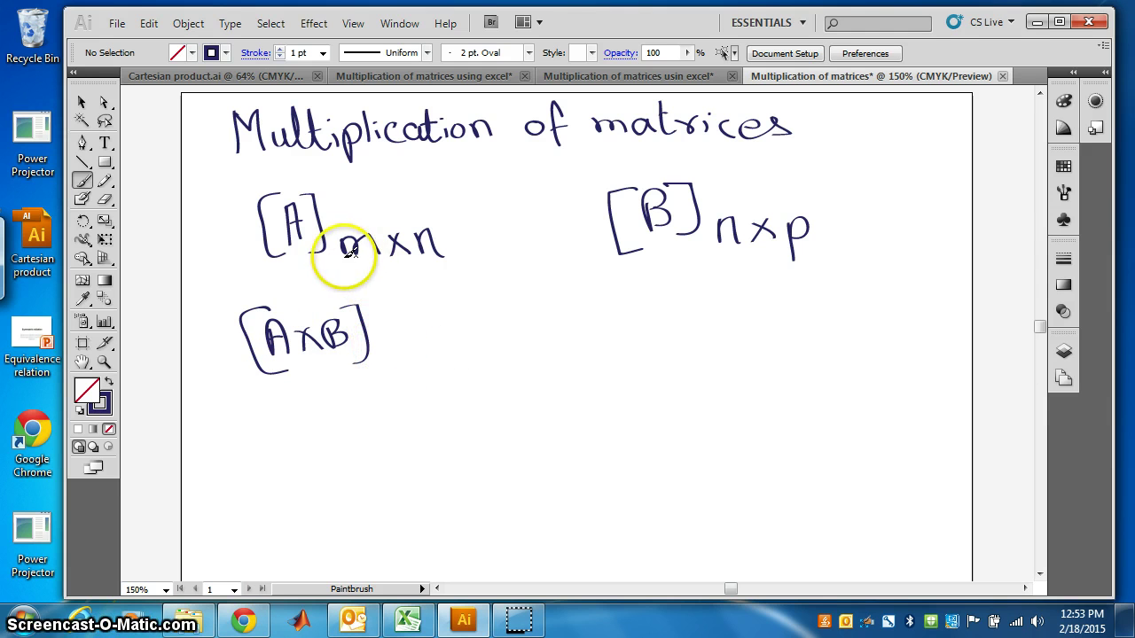
mouse_move(383, 343)
mouse_down()
mouse_move(405, 343)
mouse_move(417, 360)
mouse_up()
mouse_move(424, 346)
mouse_down()
mouse_move(445, 361)
mouse_move(456, 348)
mouse_move(466, 355)
mouse_up()
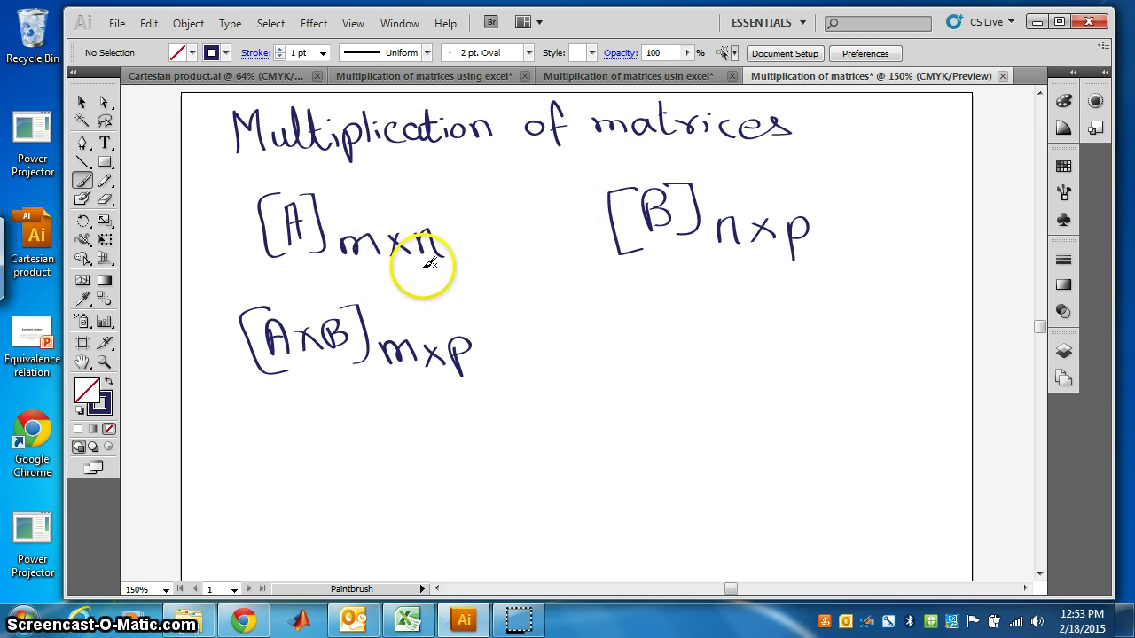
Underline the n in the m×n subscript of A and in the n×p subscript of B
click(421, 267)
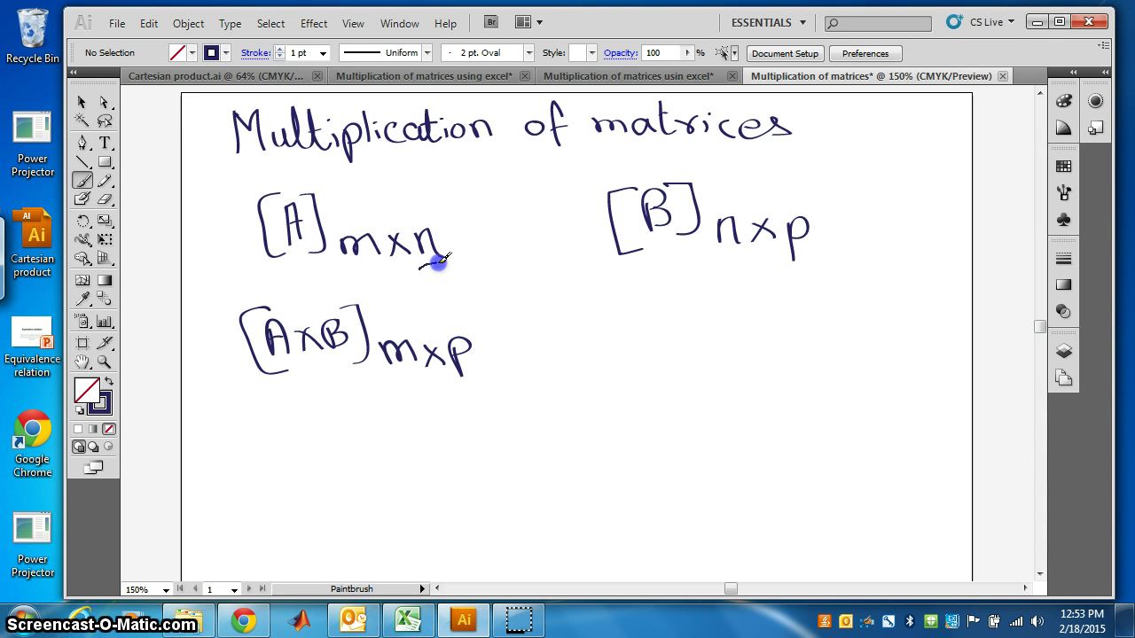
drag(440, 258, 439, 259)
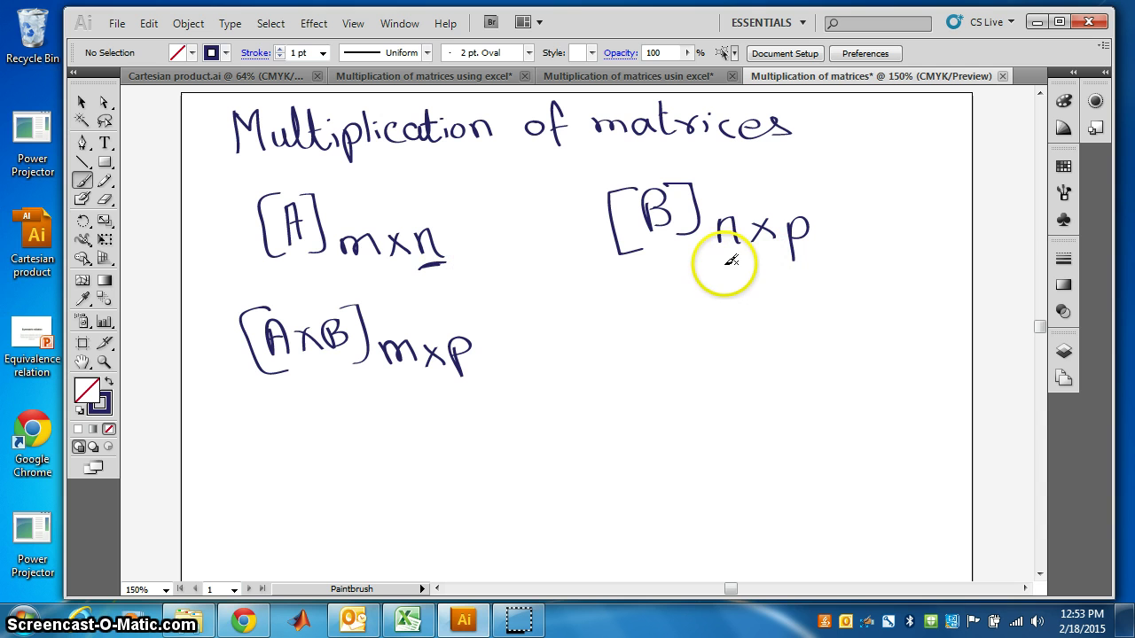
drag(710, 260, 733, 258)
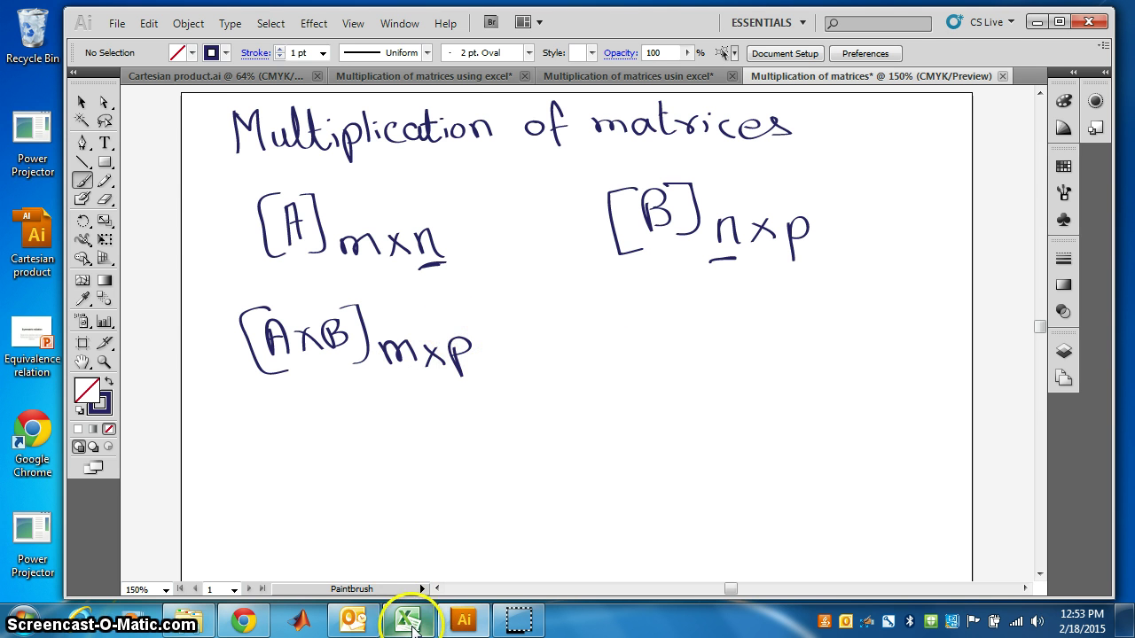
Switch to the Excel workbook and enter the label AxB= in cell B10
click(407, 621)
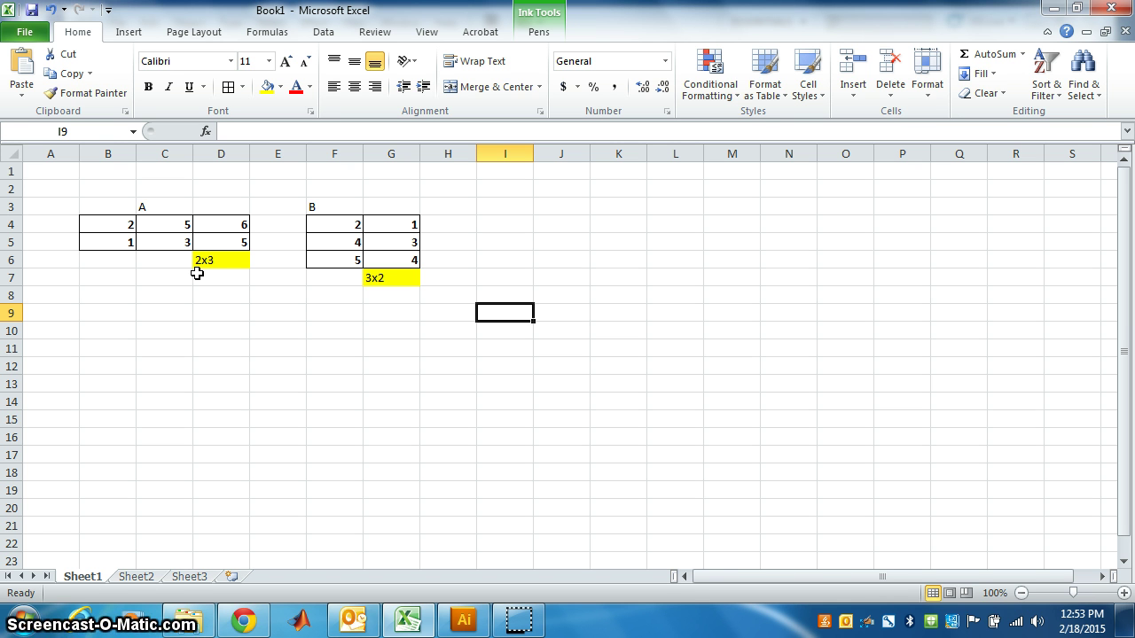
click(99, 330)
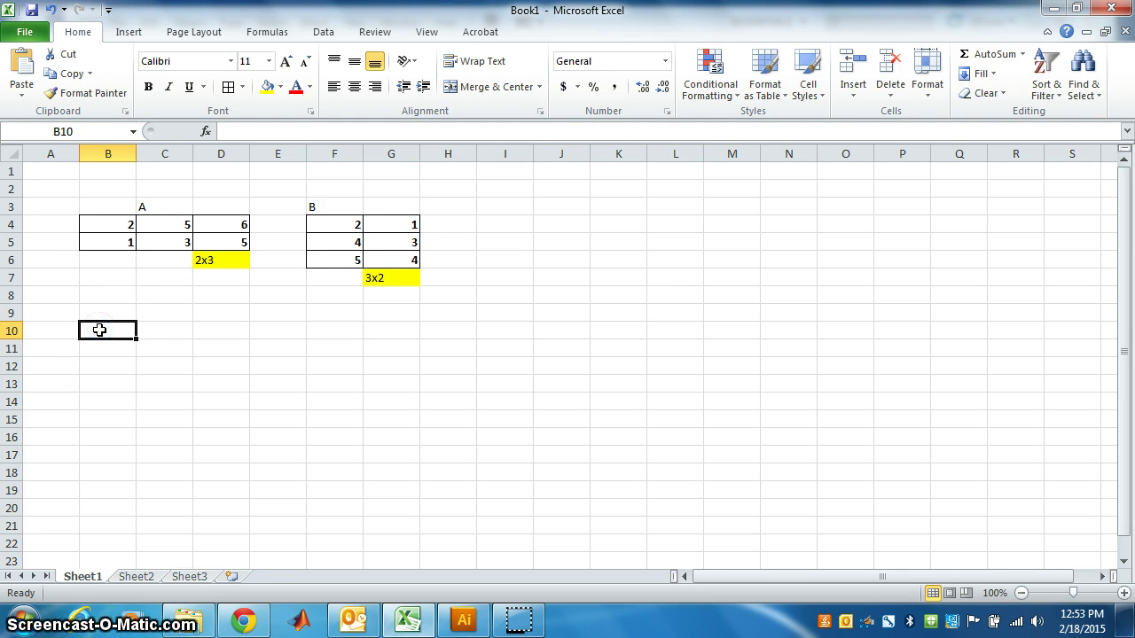
text(AxB=)
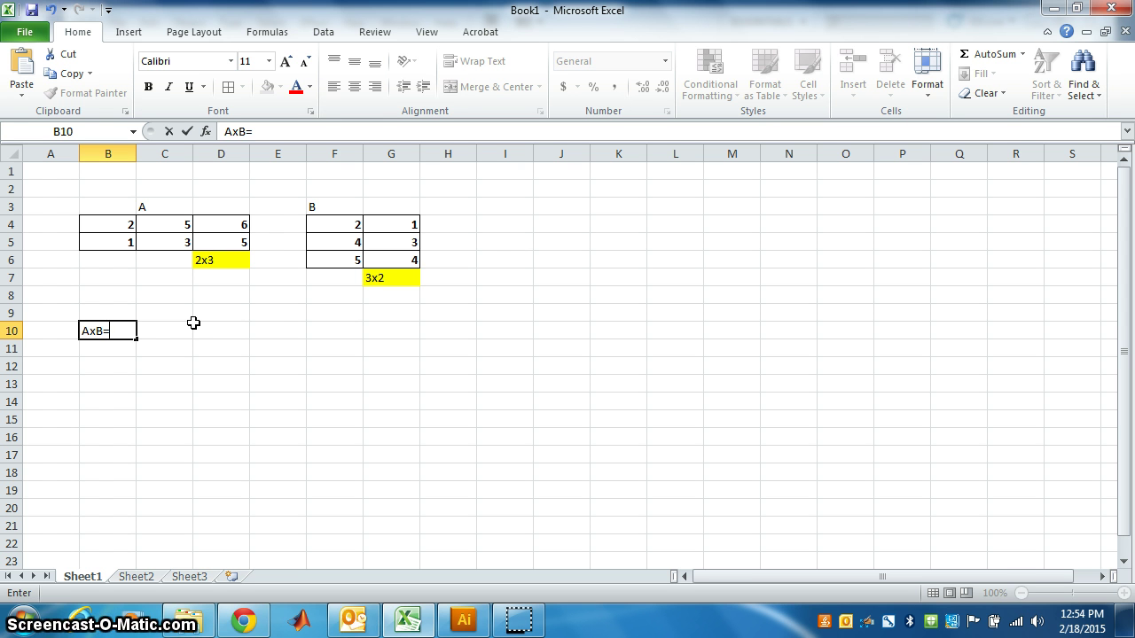
Calculate A times B in D9:E10 with the array formula =MMULT(B4:D5,F4:G6)
drag(197, 316, 258, 322)
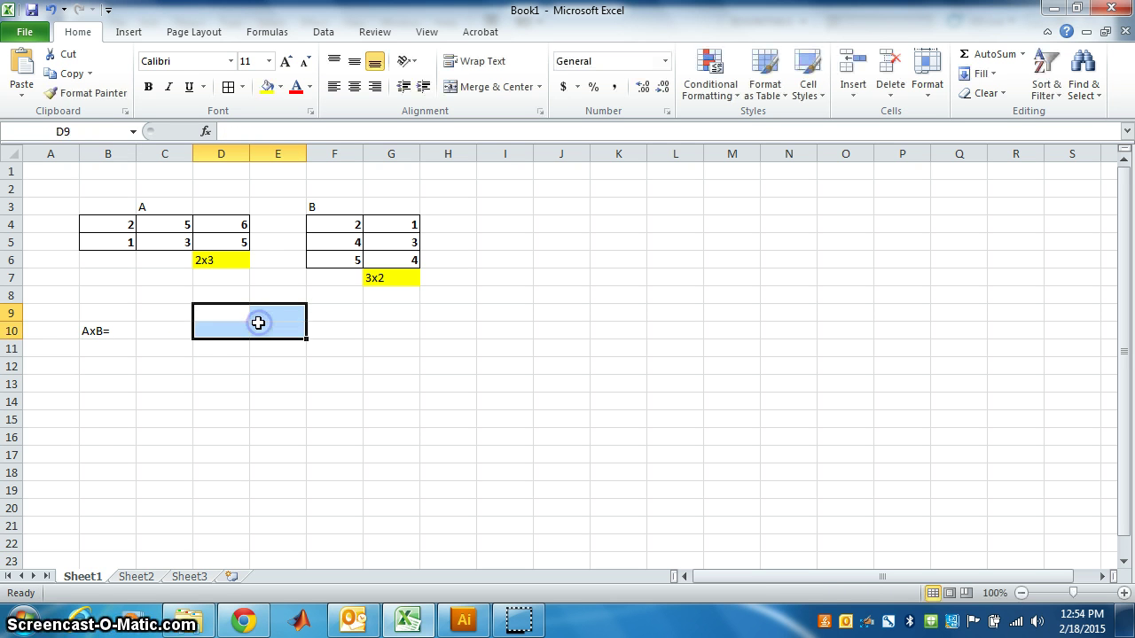
click(224, 130)
text(=)
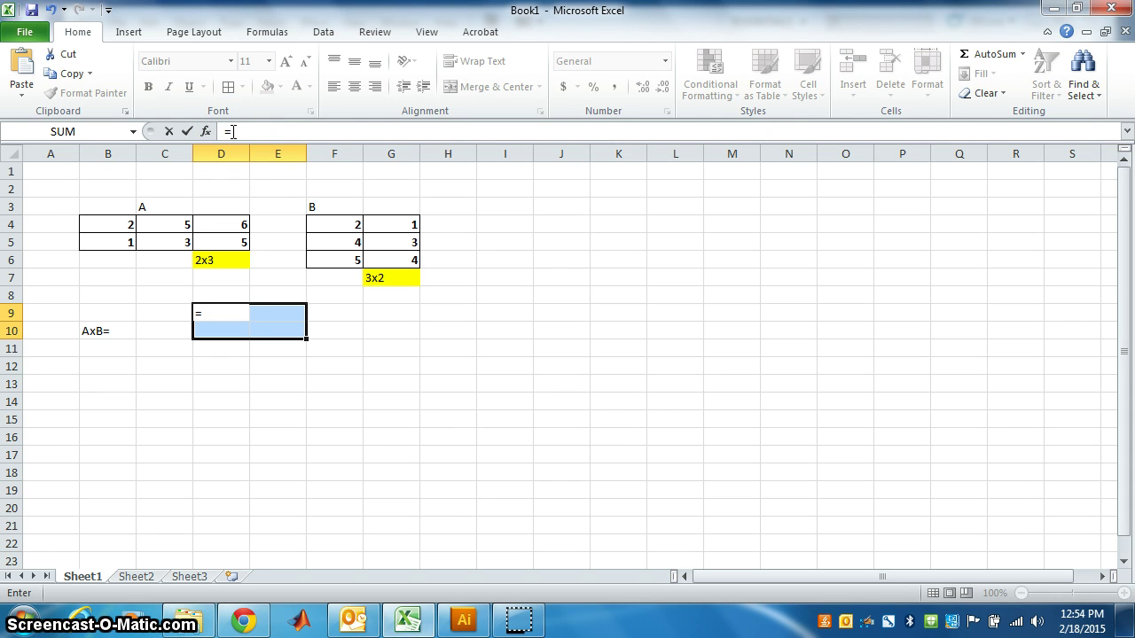
text(m)
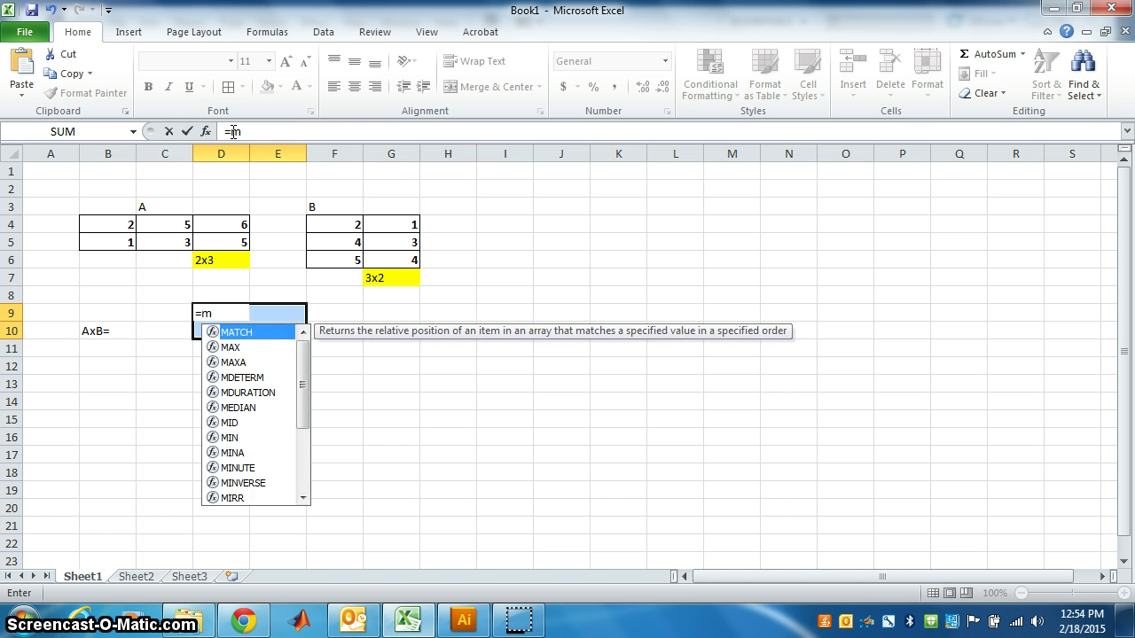
text(mul)
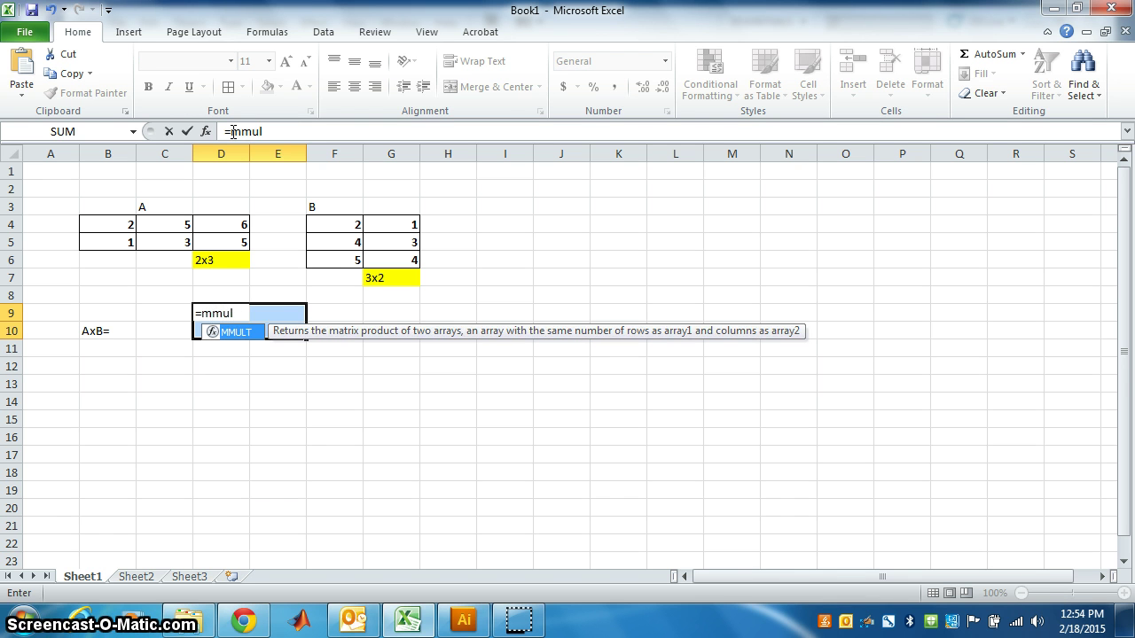
double_click(229, 332)
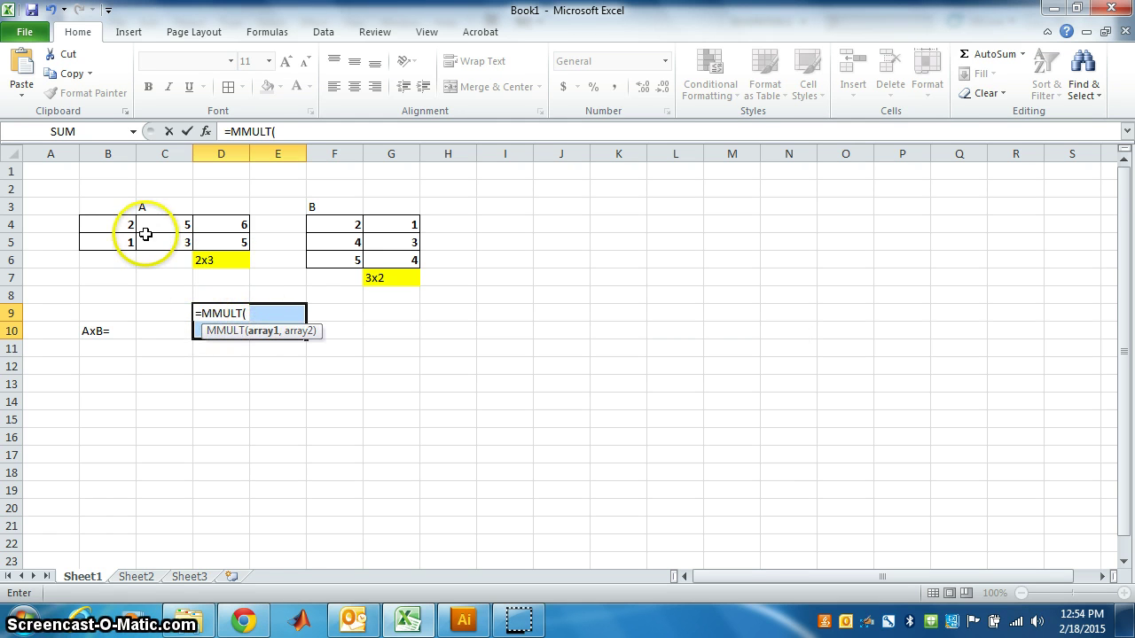
drag(122, 224, 202, 241)
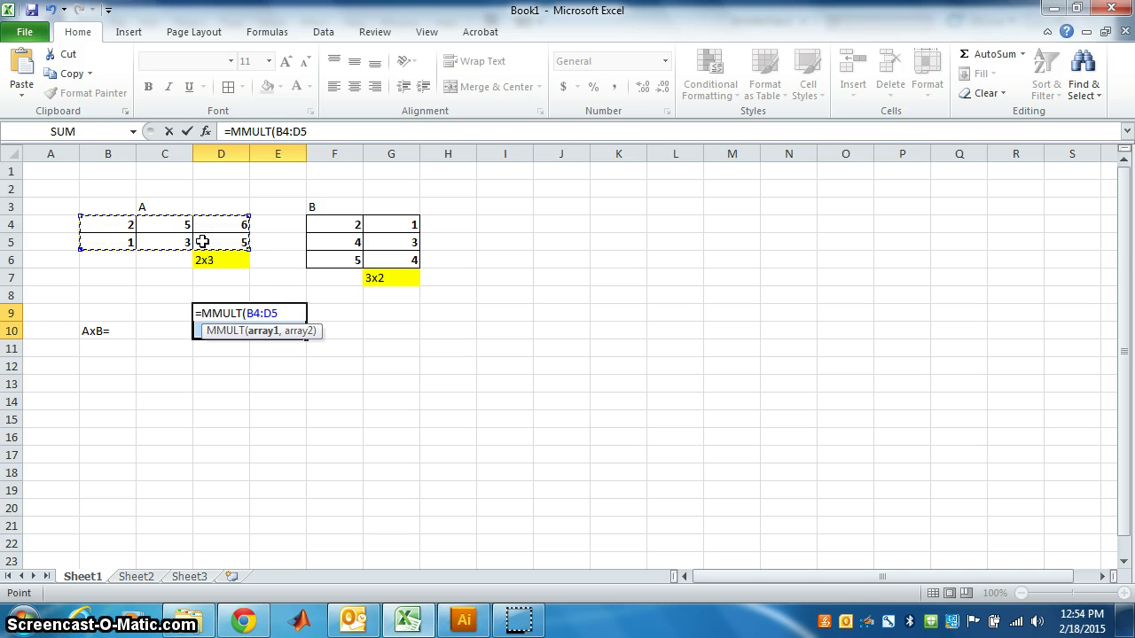
click(347, 225)
drag(347, 224, 377, 262)
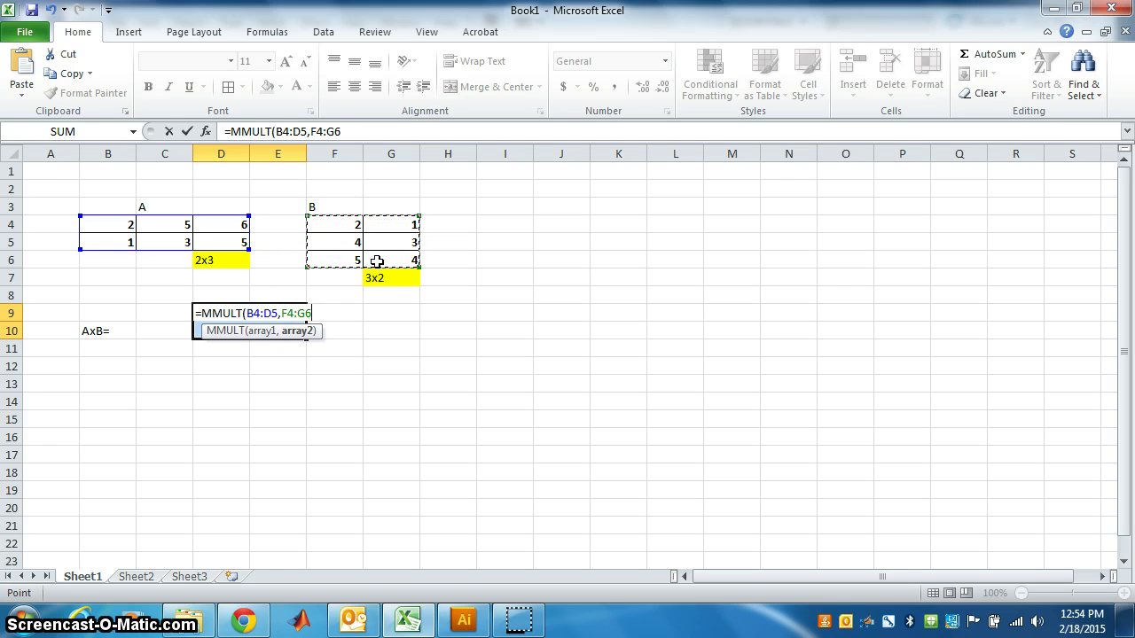
text())
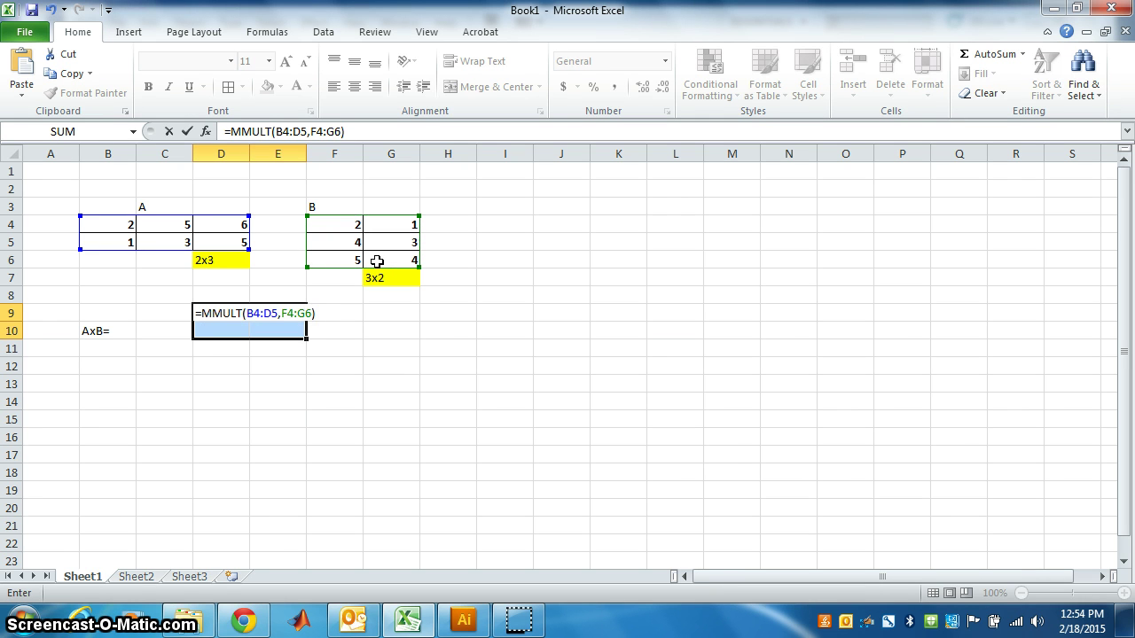
key(ctrl+shift+Return)
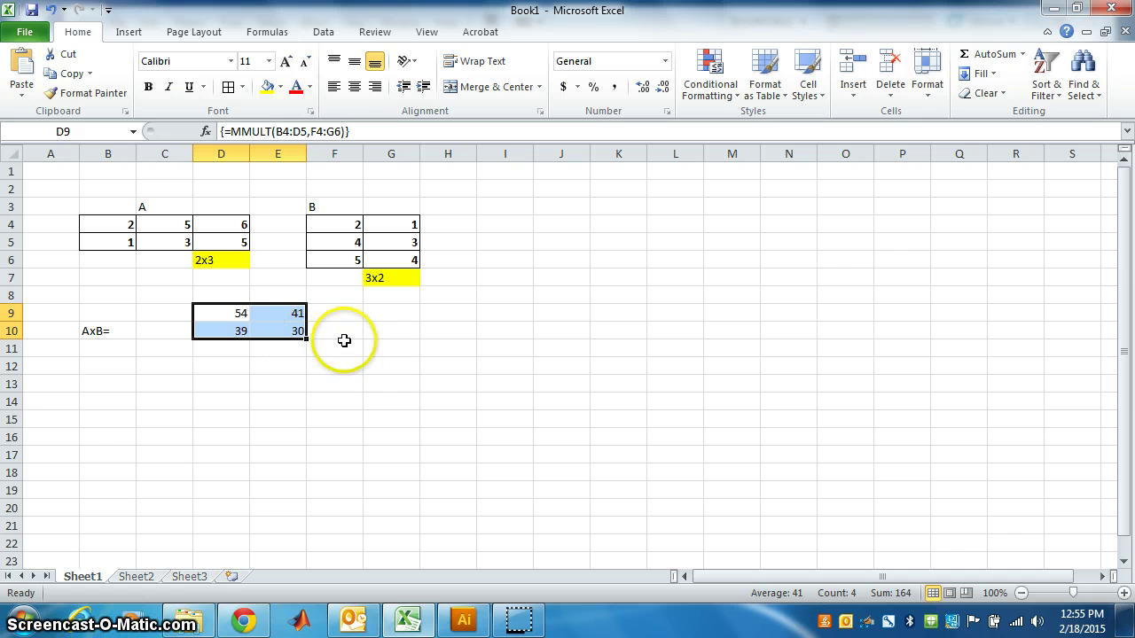
Enter the label BxA= in cell B14 for the reversed product
click(90, 400)
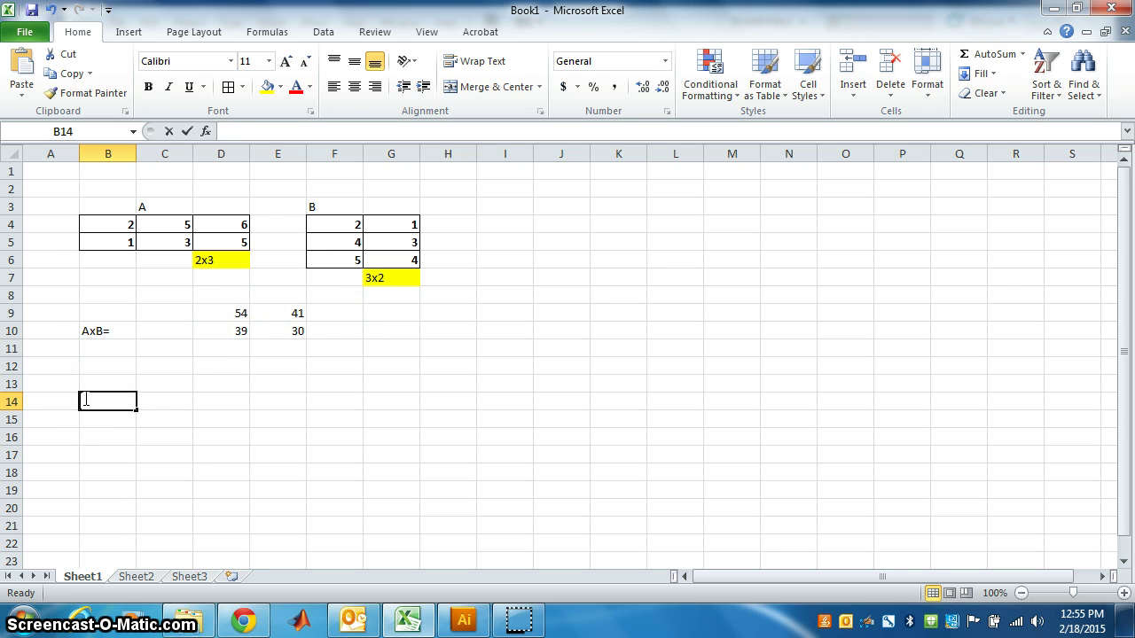
text(Bxxx)
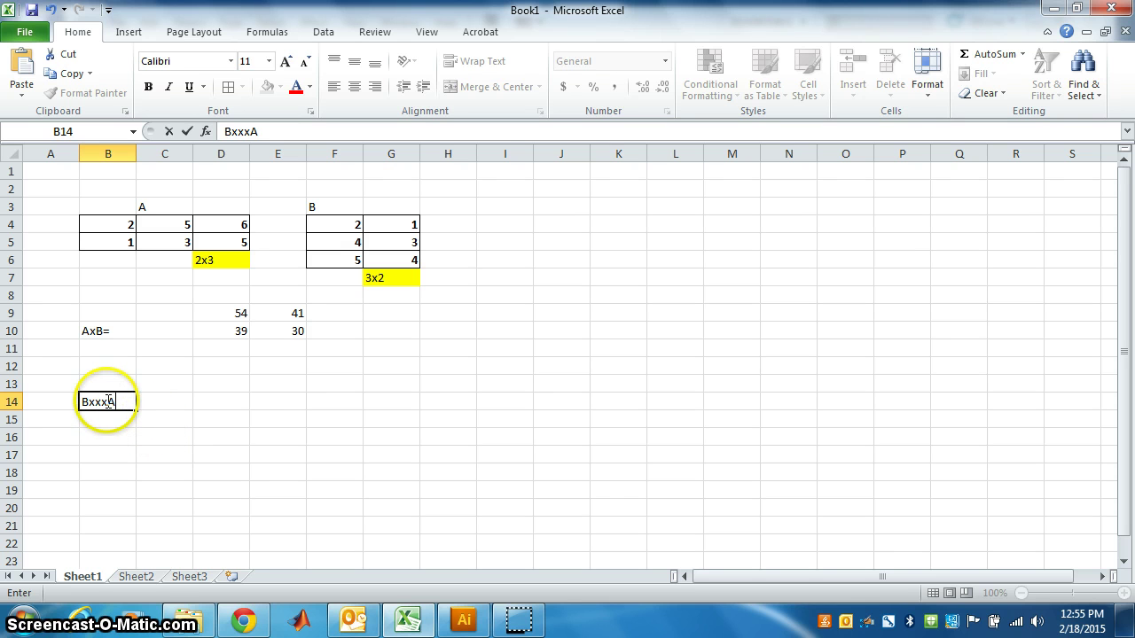
text(A)
key(BackSpace)
key(BackSpace)
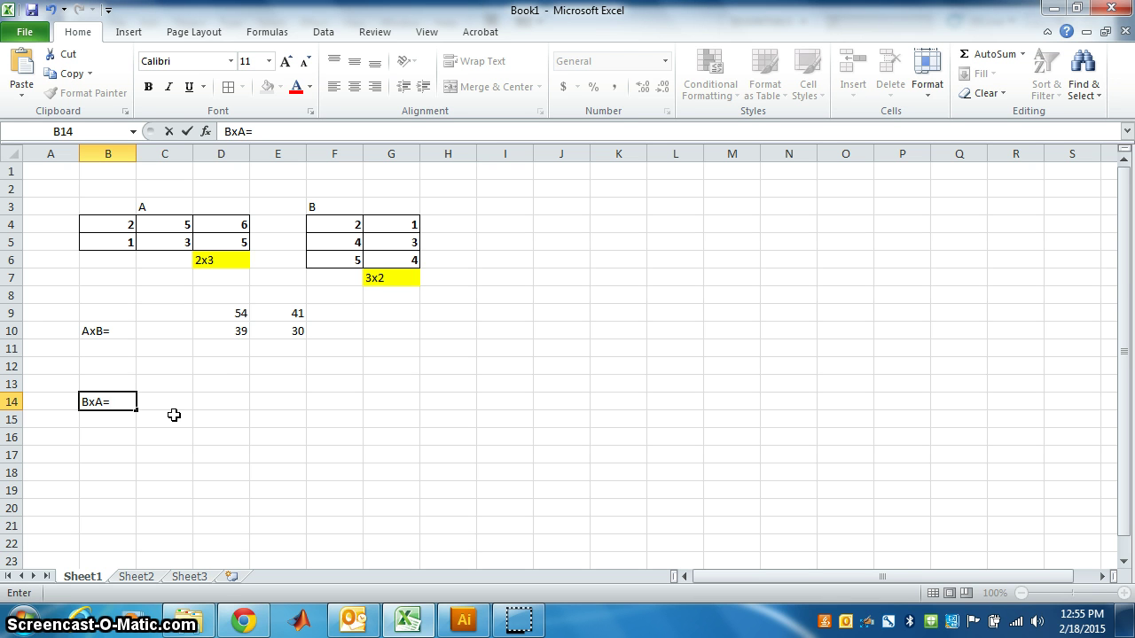
Calculate B times A in D12:F14 with the array formula =MMULT(F4:G6,B4:D5)
click(204, 373)
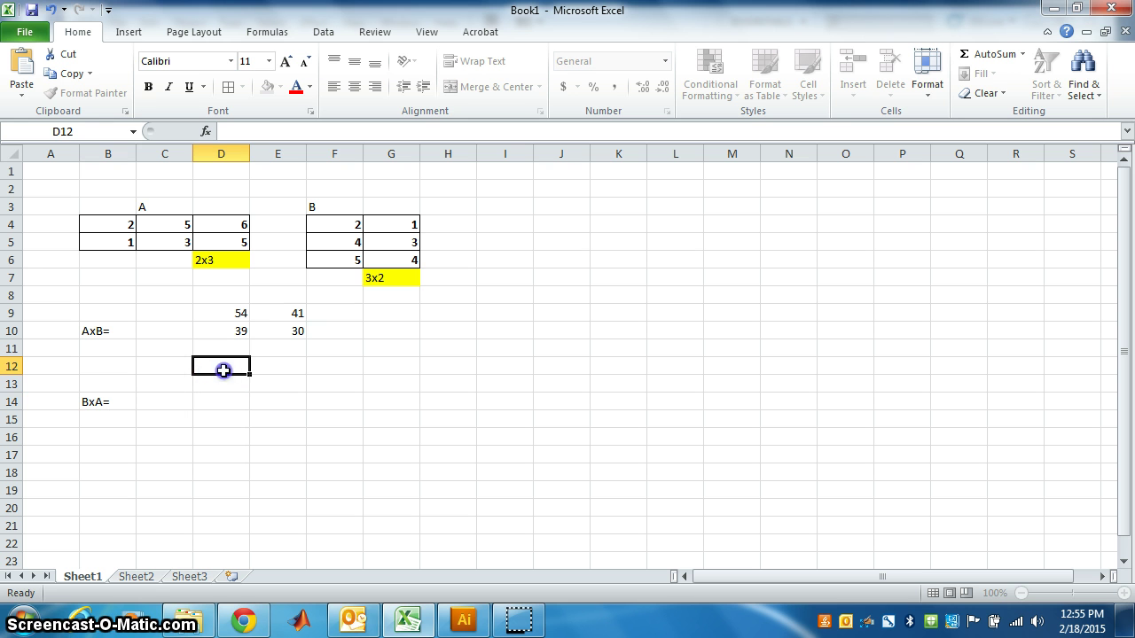
drag(246, 370, 264, 372)
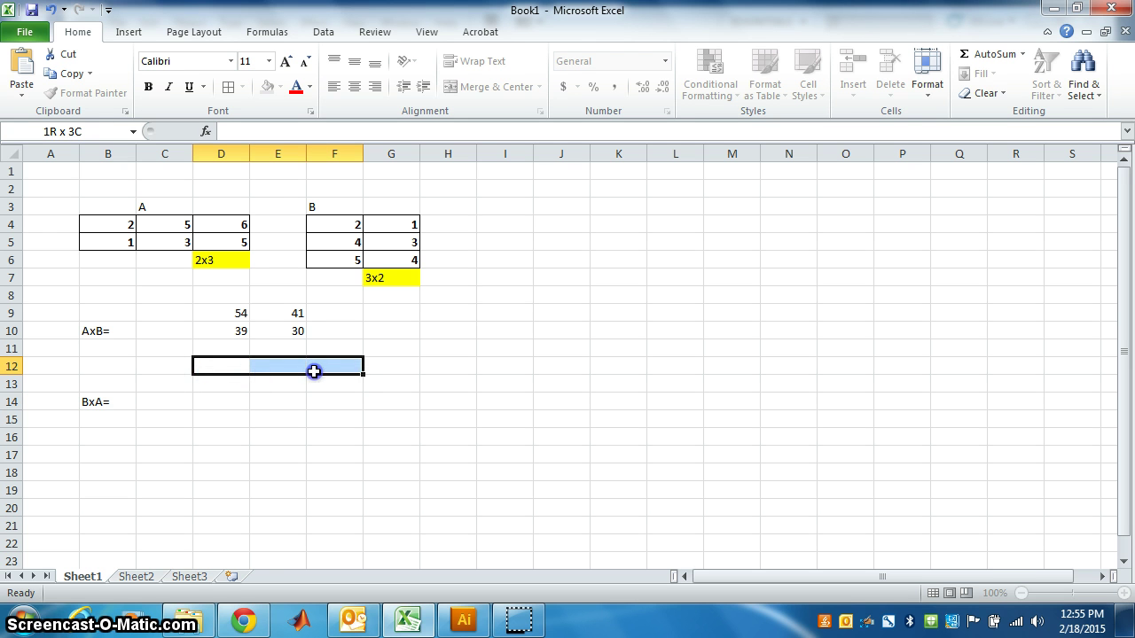
drag(314, 371, 313, 396)
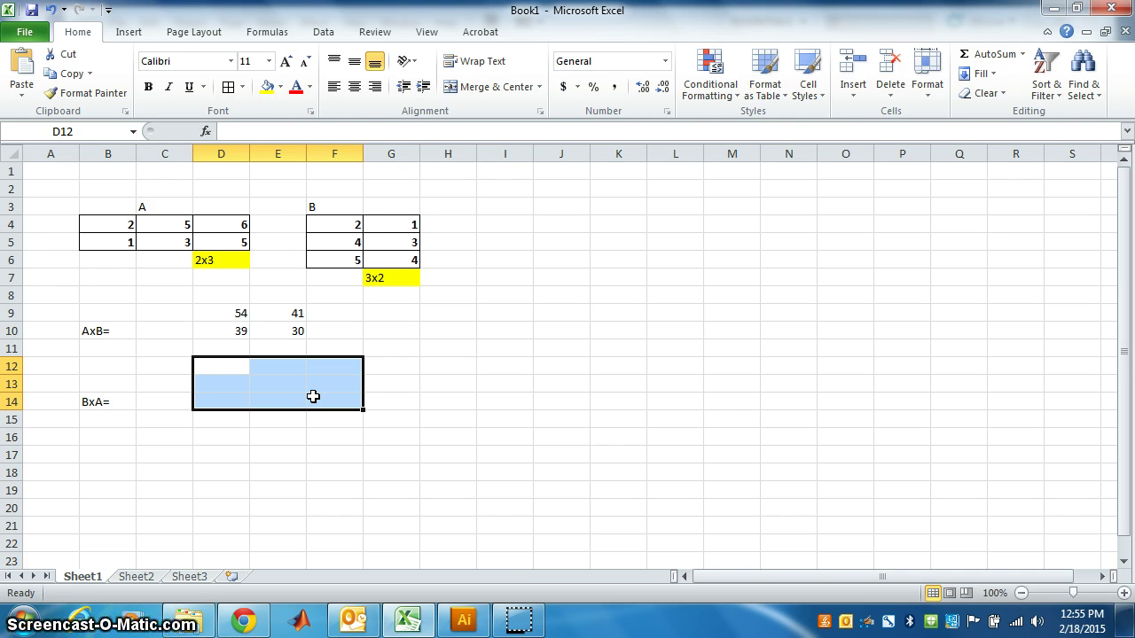
click(224, 131)
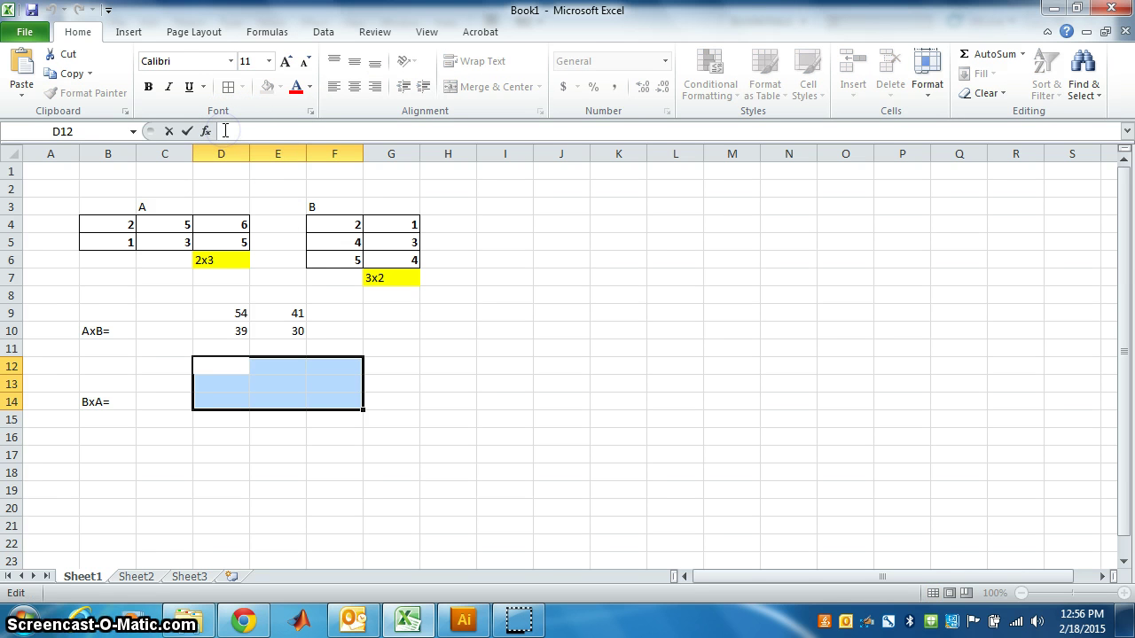
text(=)
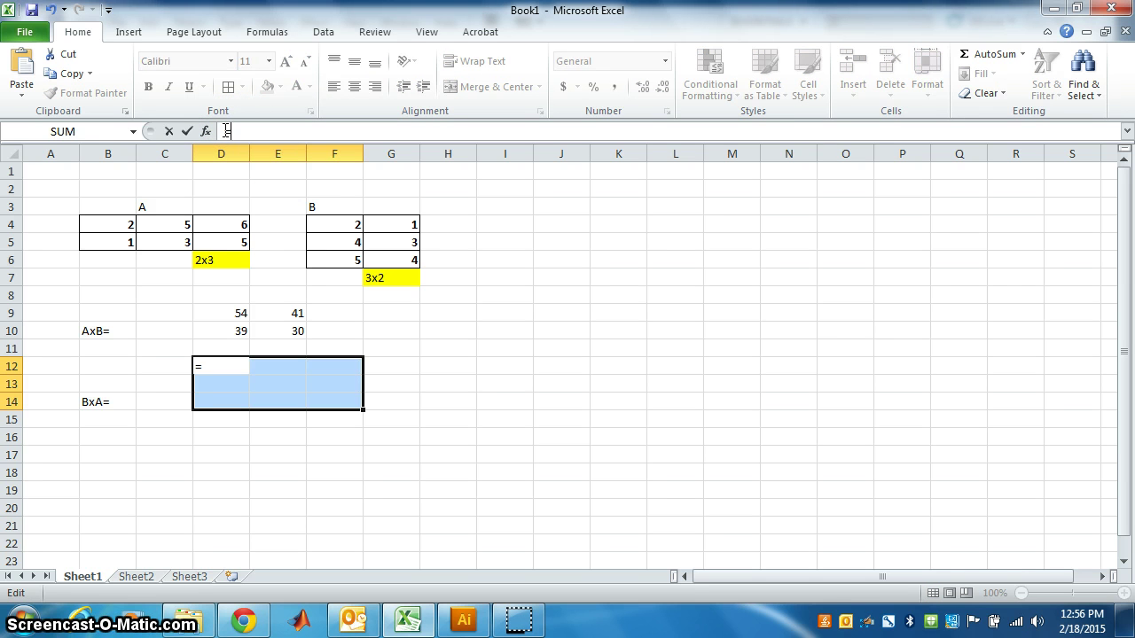
text(mm)
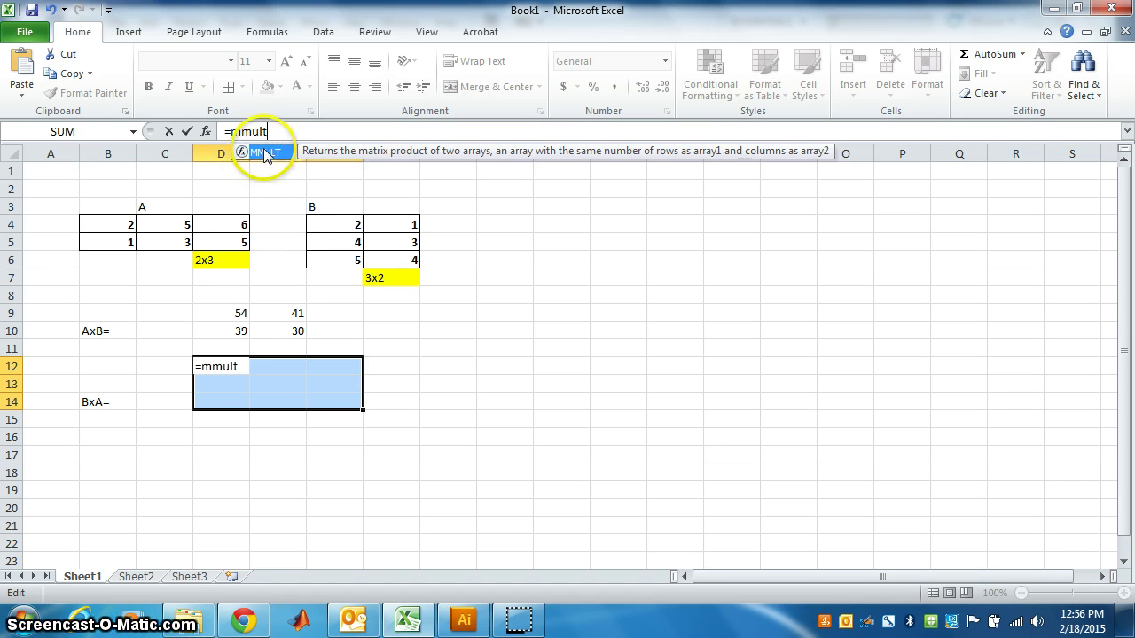
text(ult)
double_click(261, 153)
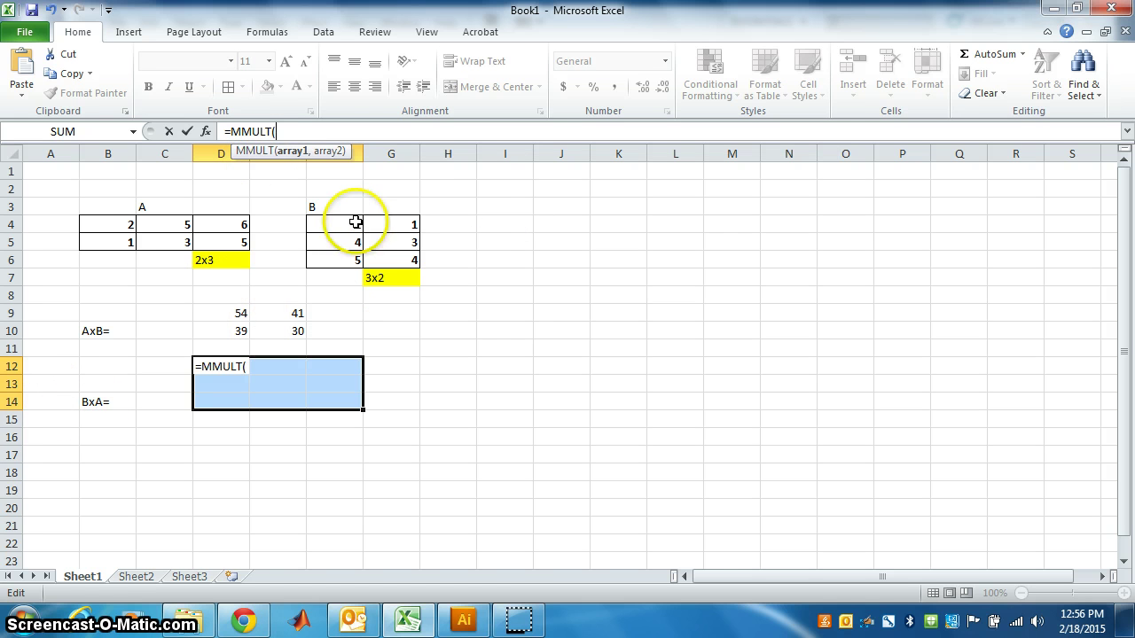
drag(342, 220, 390, 258)
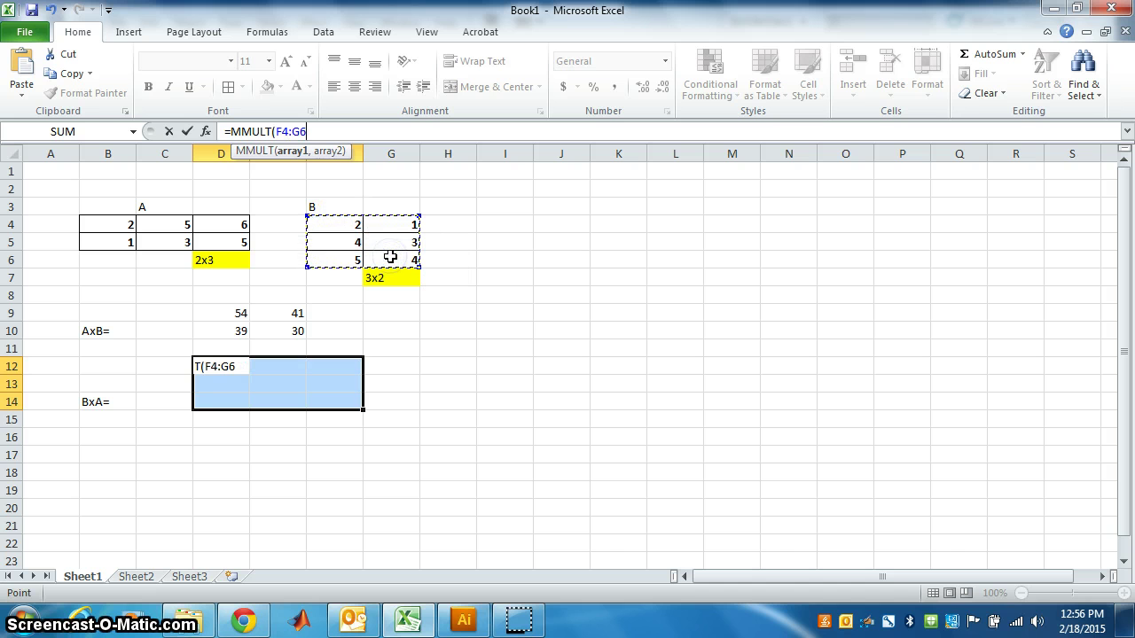
text(,)
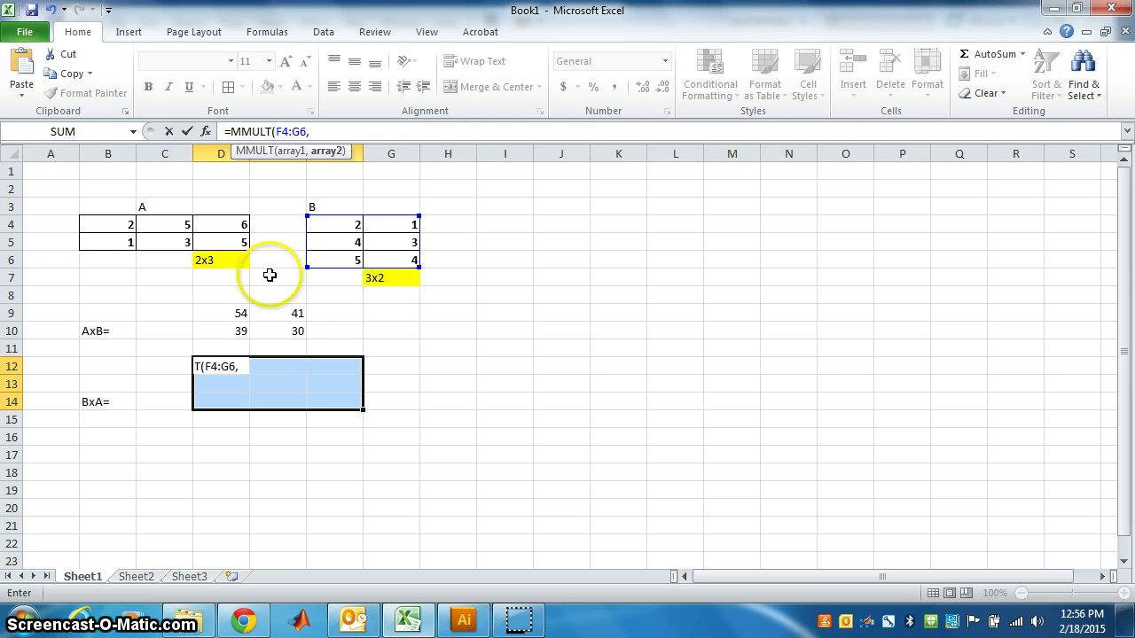
drag(119, 222, 201, 240)
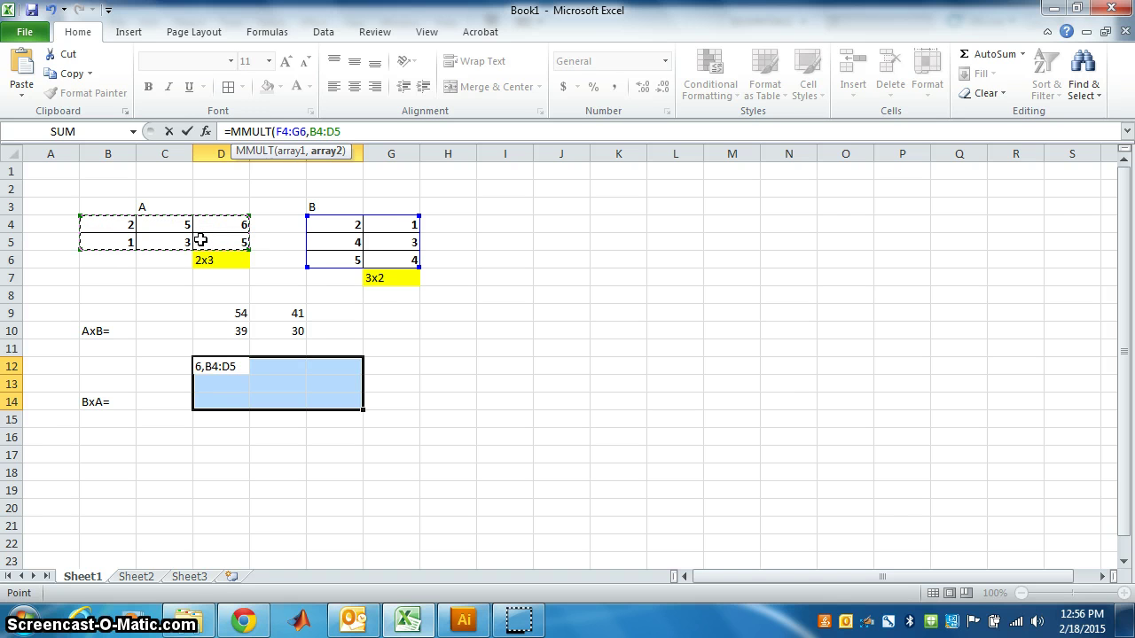
text())
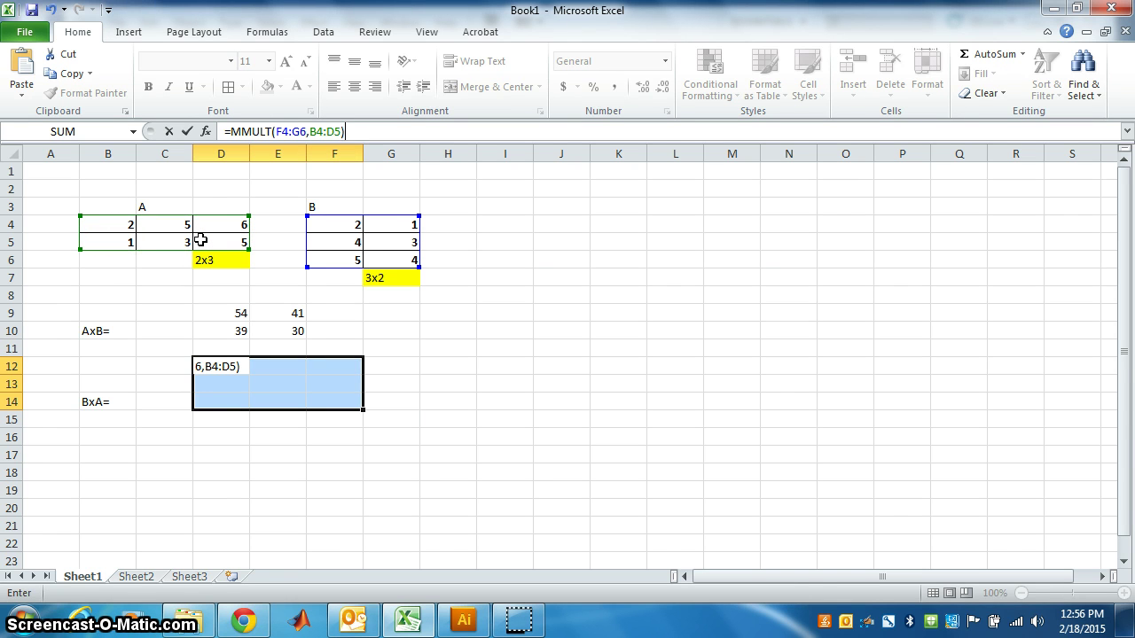
key(ctrl+shift+Return)
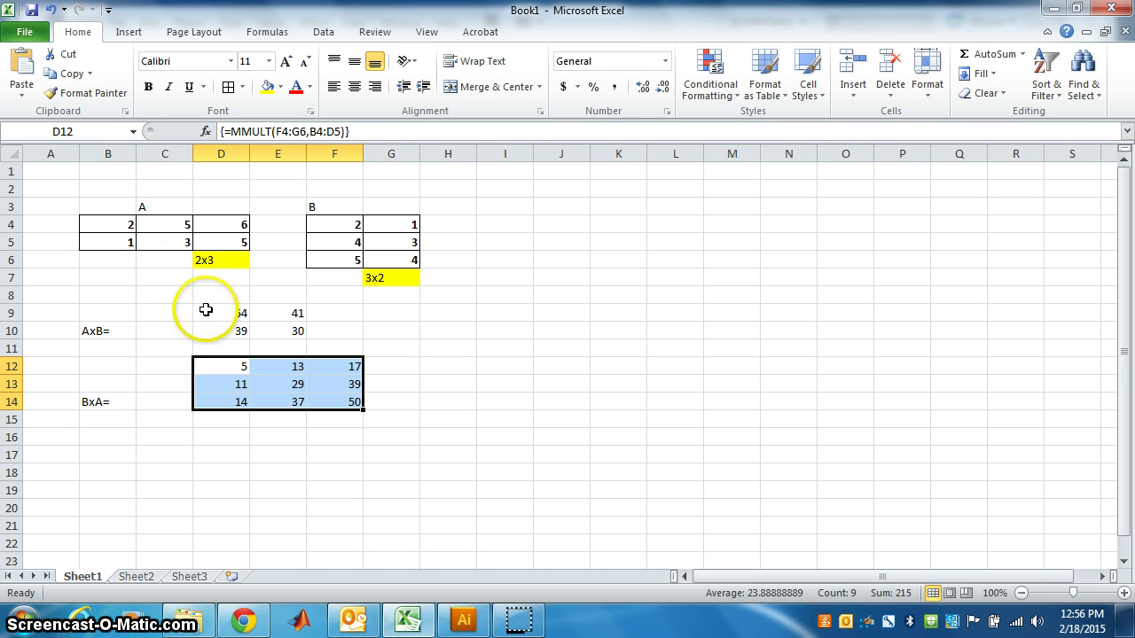
Format both product matrices, D9:E10 and D12:F14, with bold text and borders around all cells
drag(213, 313, 272, 332)
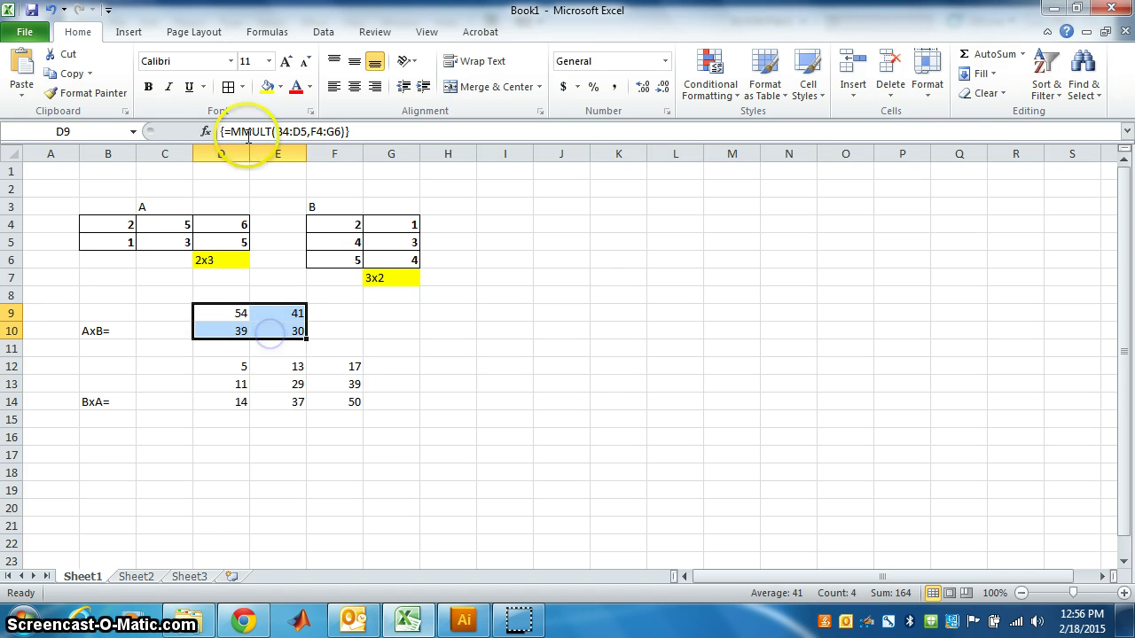
click(148, 87)
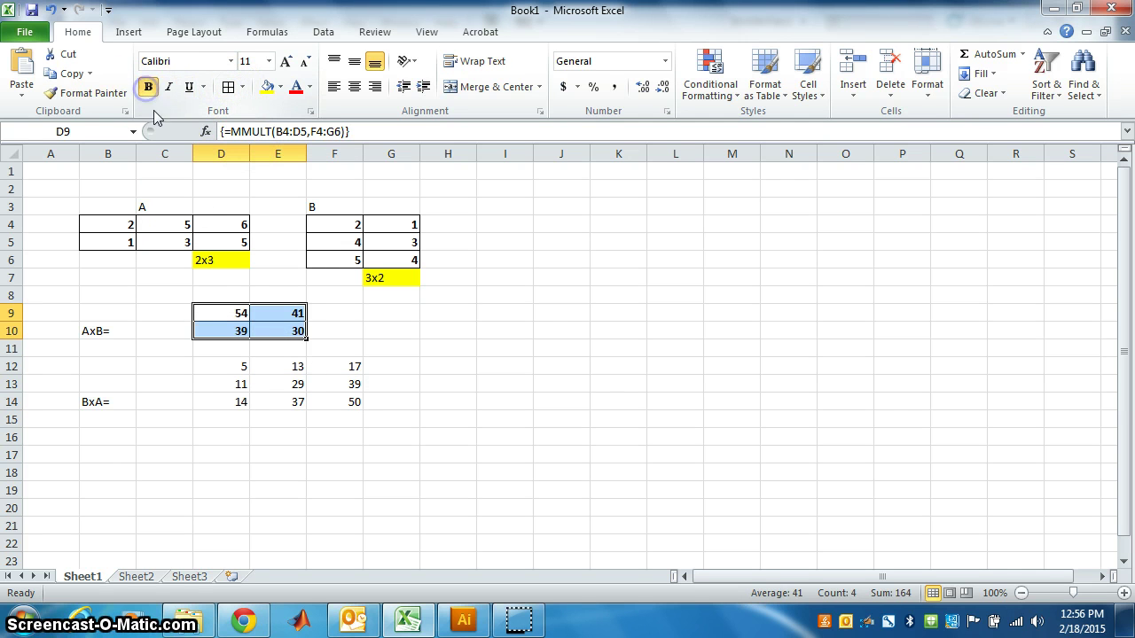
click(238, 364)
drag(257, 367, 329, 400)
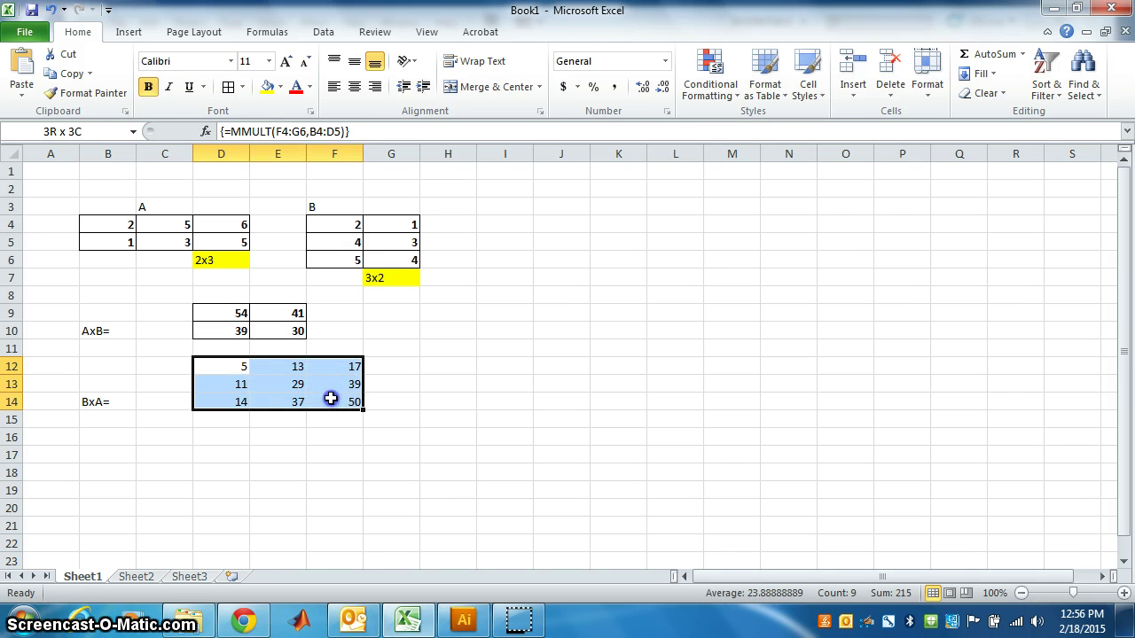
click(228, 88)
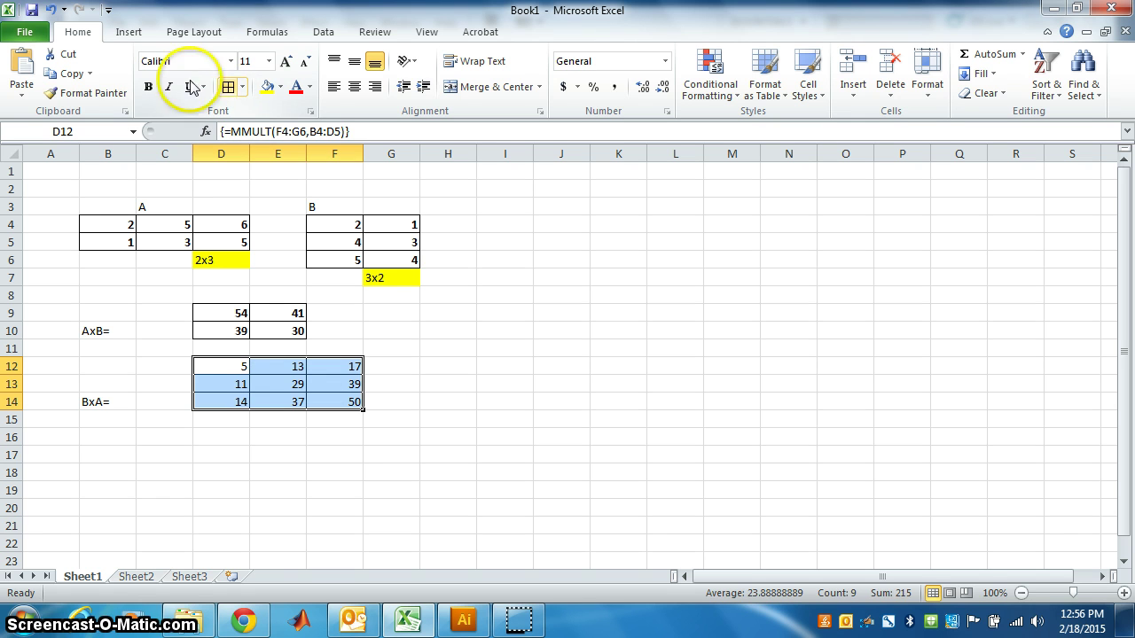
click(149, 87)
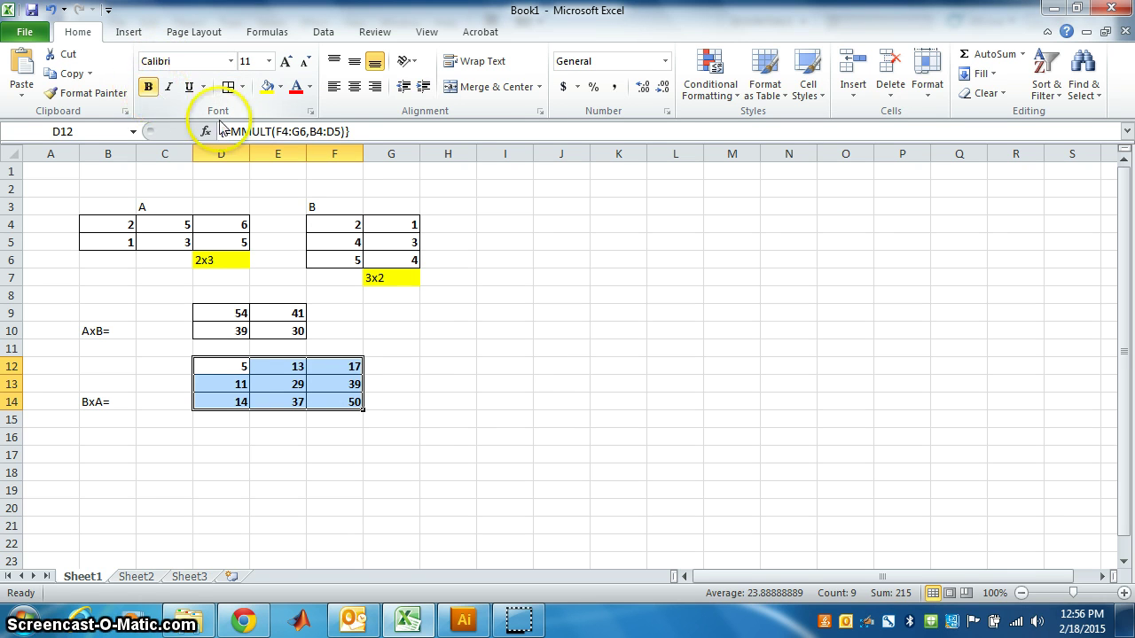
click(443, 413)
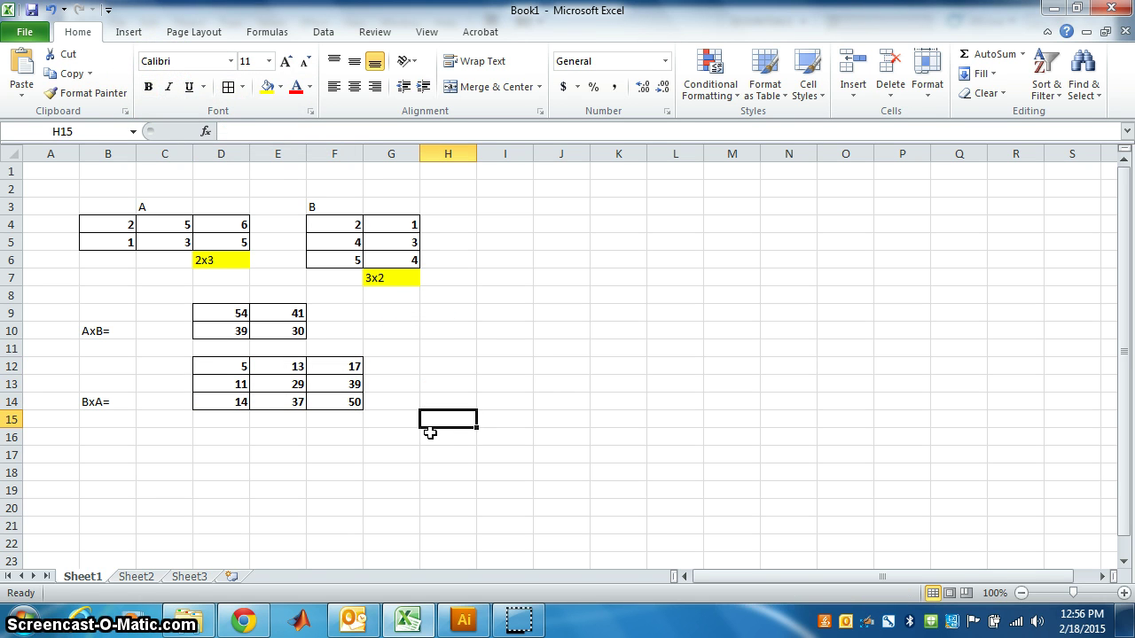